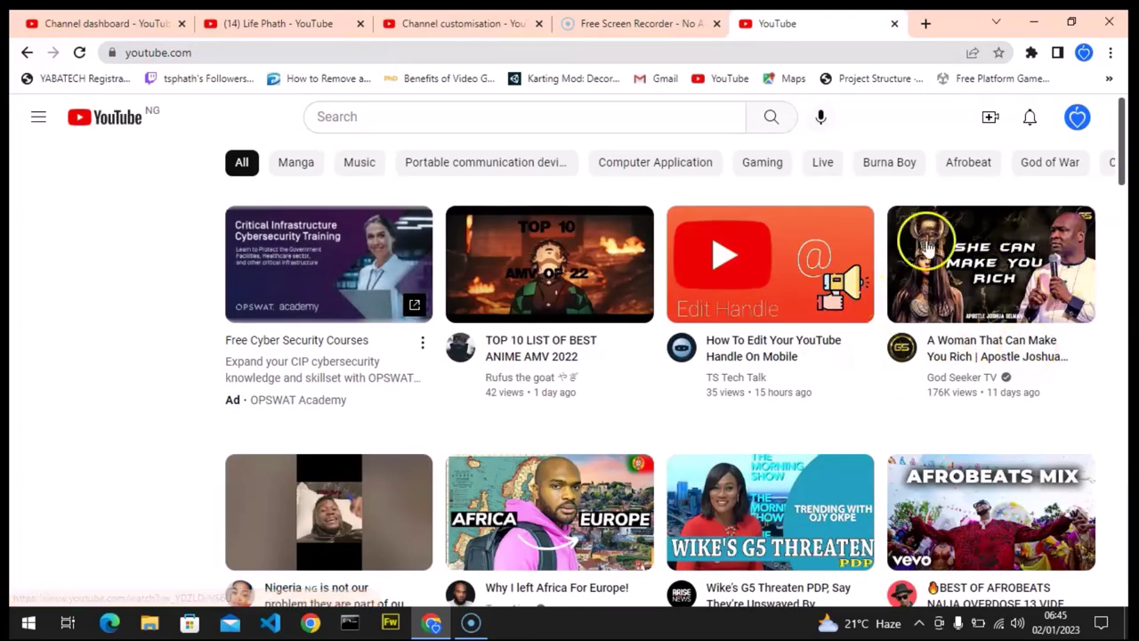
# Go to your own channel from the avatar menu and pause the featured Pac-man256 Short.
pyautogui.click(1077, 118)
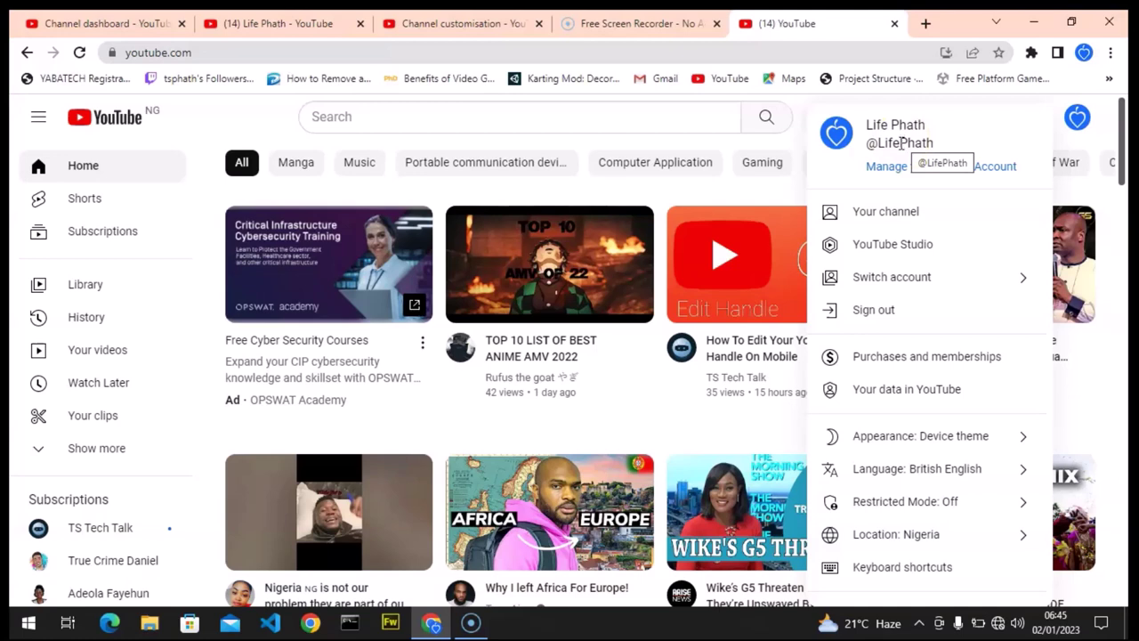
pyautogui.click(884, 214)
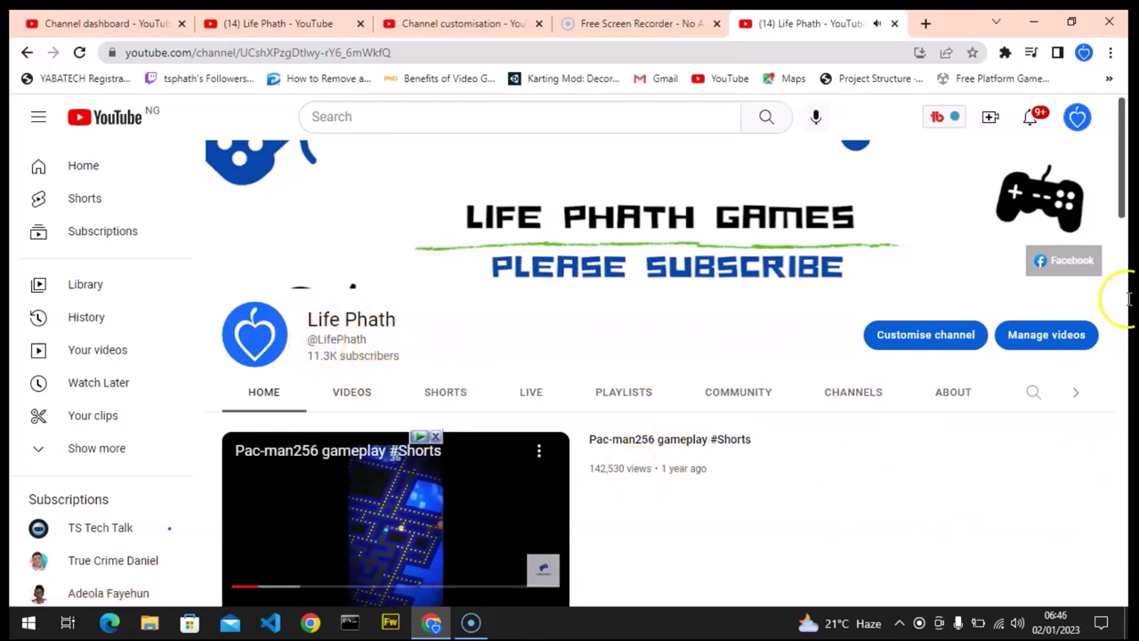
pyautogui.moveTo(1123, 176); pyautogui.dragTo(1127, 204)
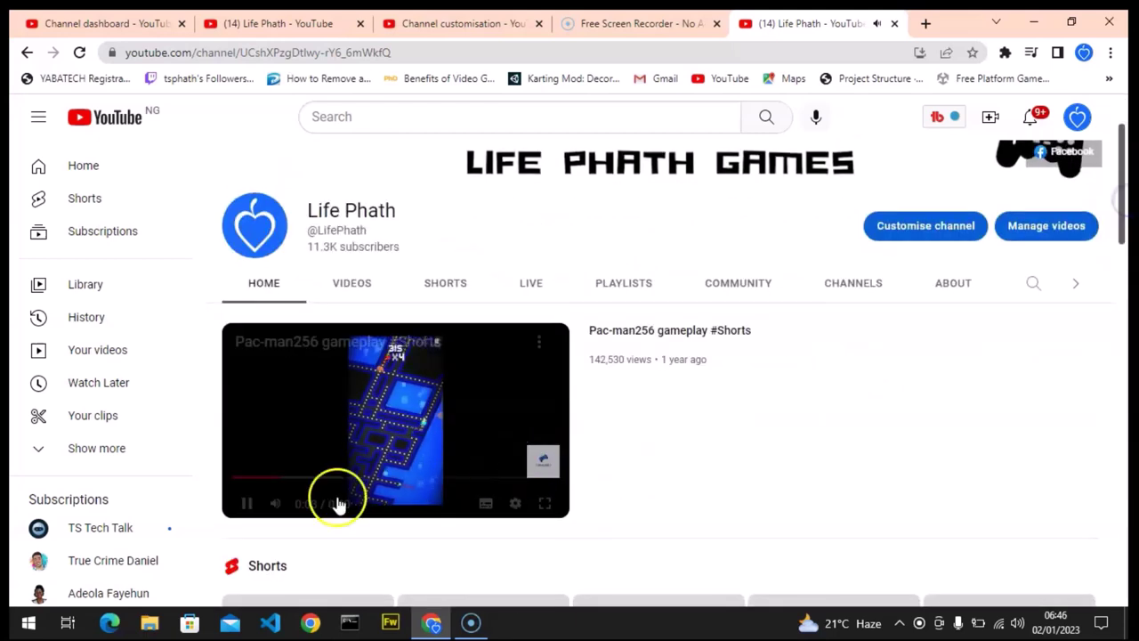
pyautogui.click(246, 502)
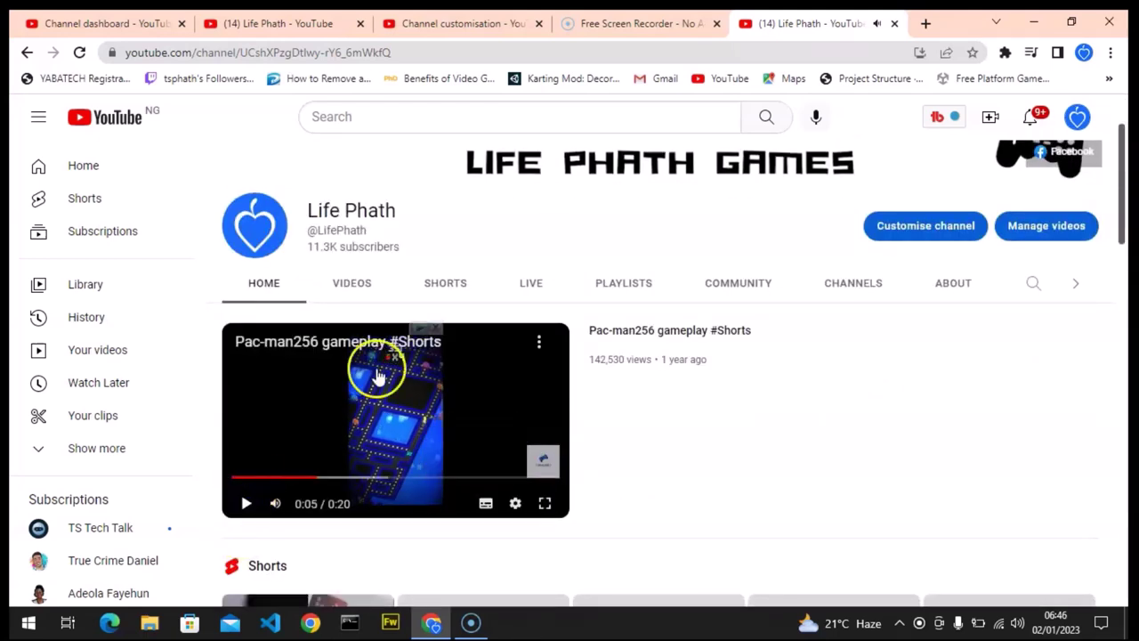
# Launch Customise channel and switch between tabs until Studio's Basic info page loads.
pyautogui.click(927, 233)
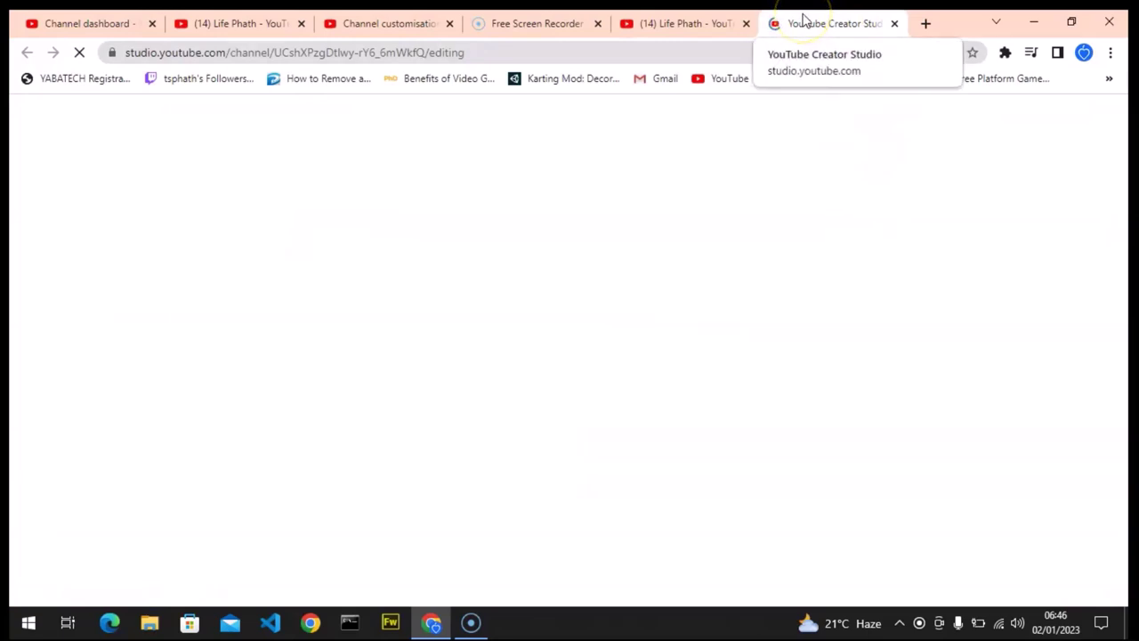
pyautogui.click(805, 29)
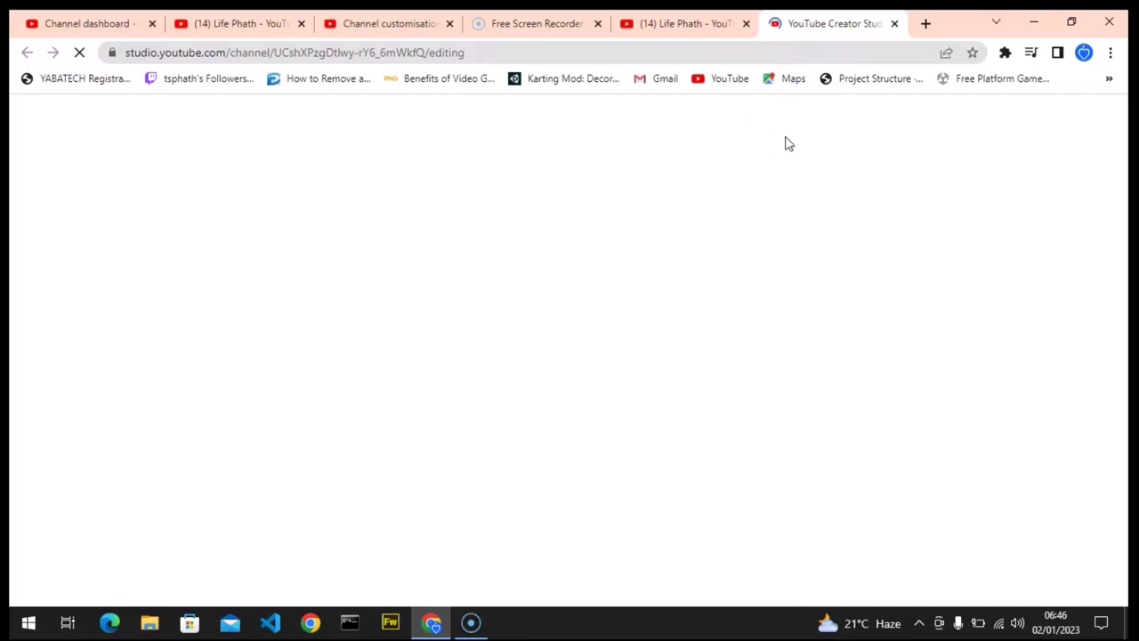
pyautogui.click(681, 23)
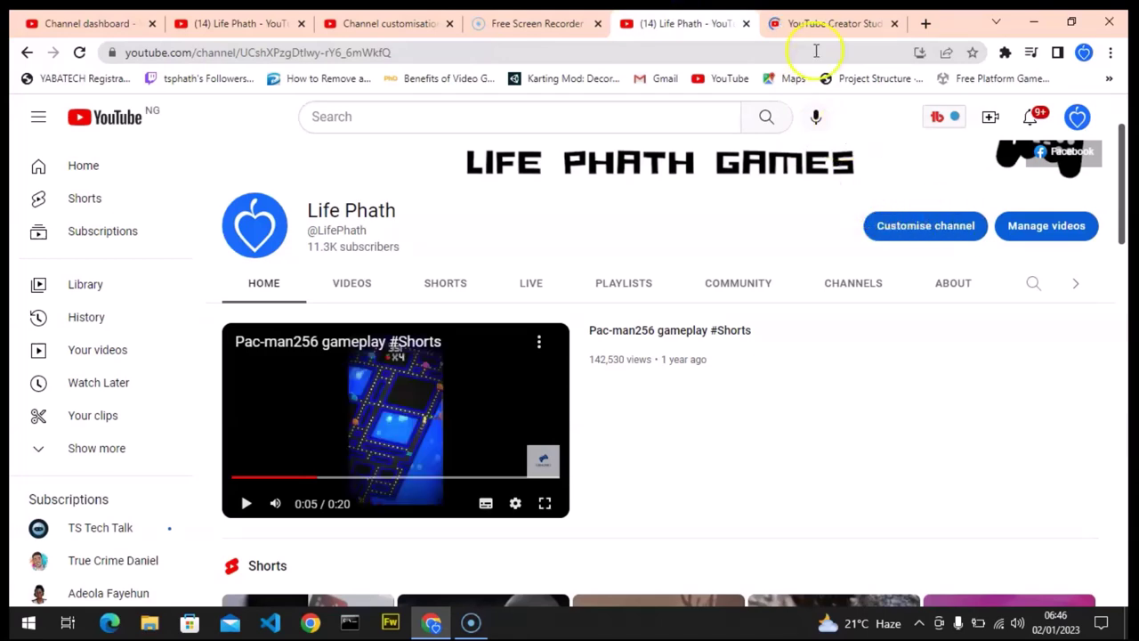
pyautogui.click(783, 18)
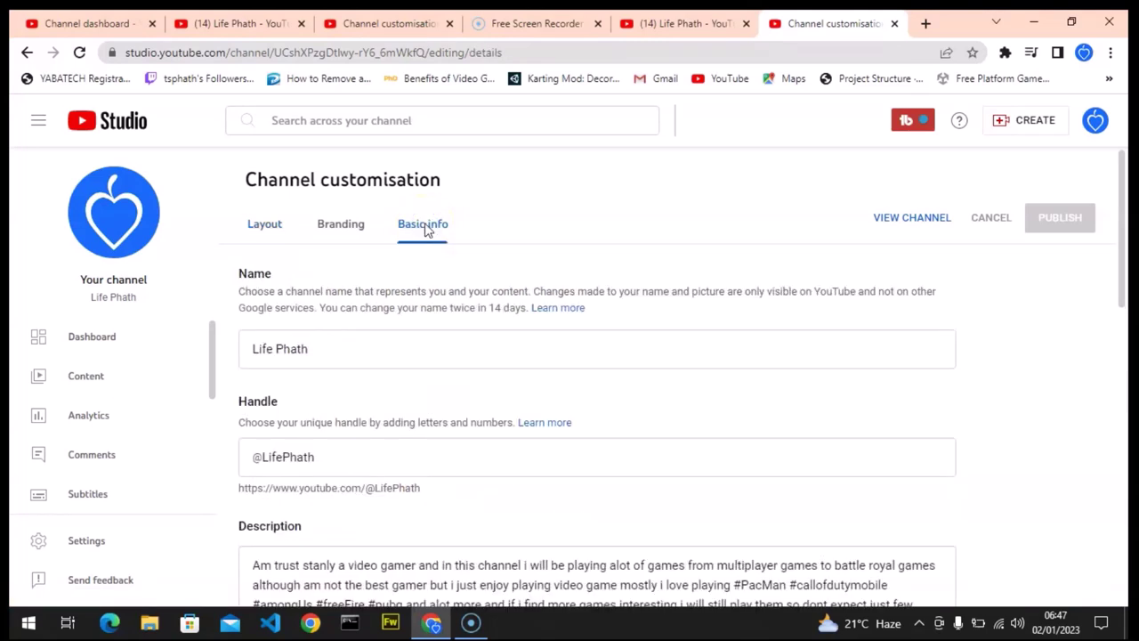
pyautogui.click(320, 355)
pyautogui.click(321, 357)
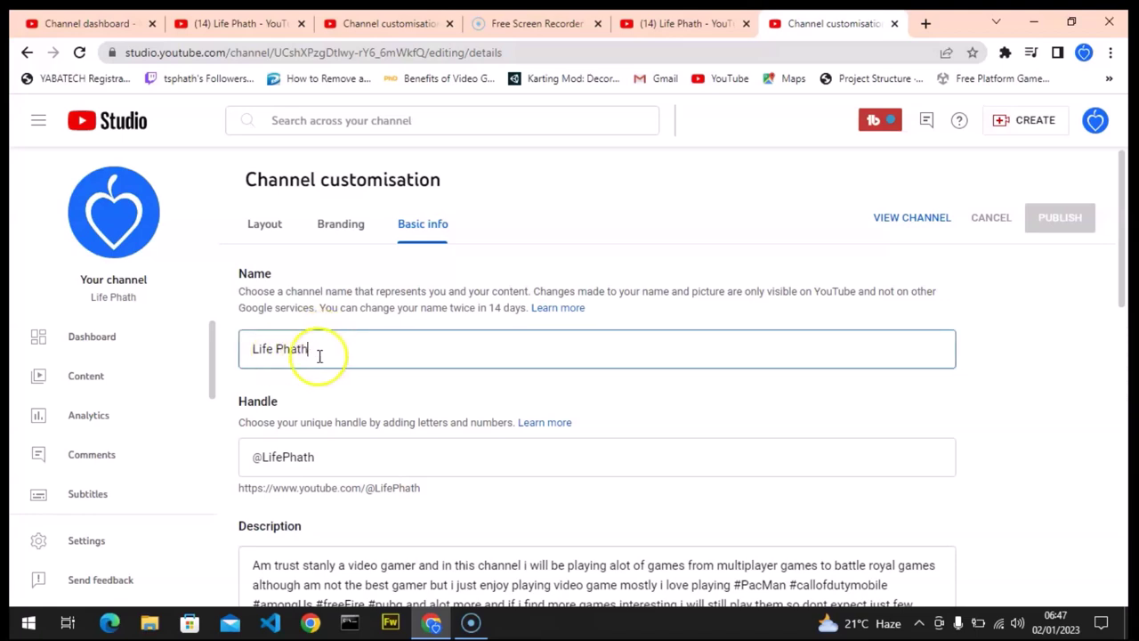
pyautogui.click(318, 456)
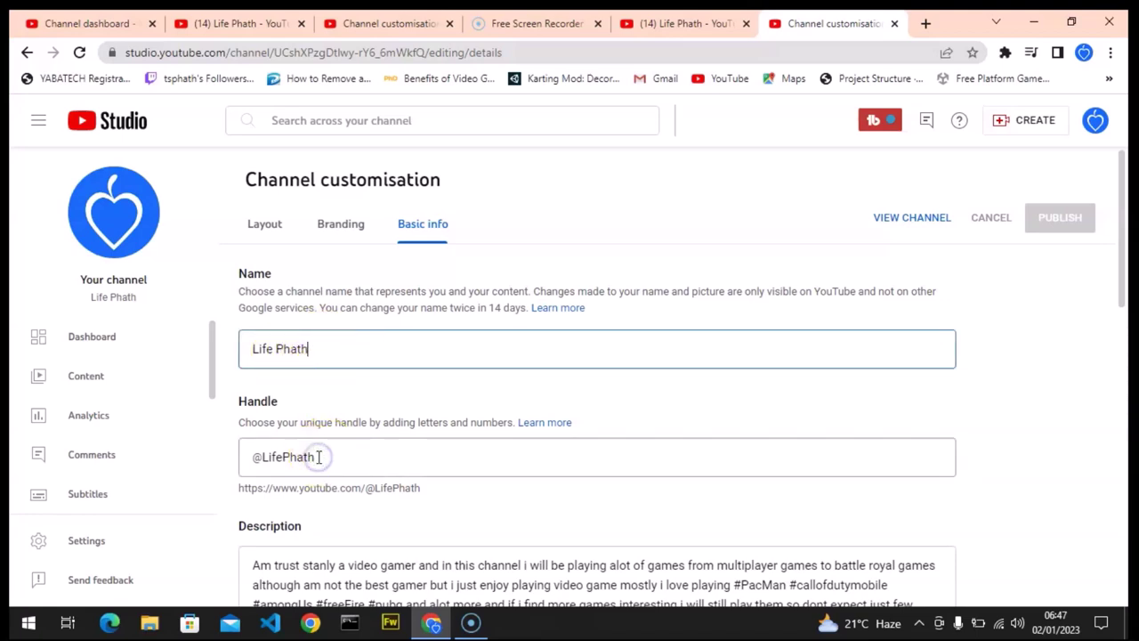
pyautogui.click(317, 456)
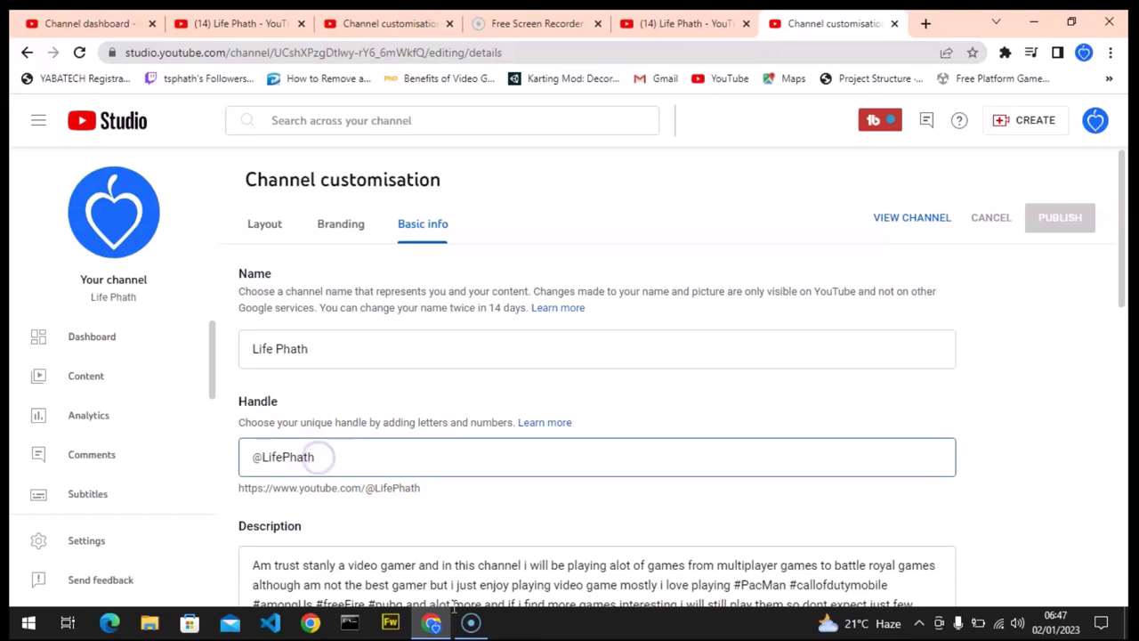
pyautogui.write('thdh')
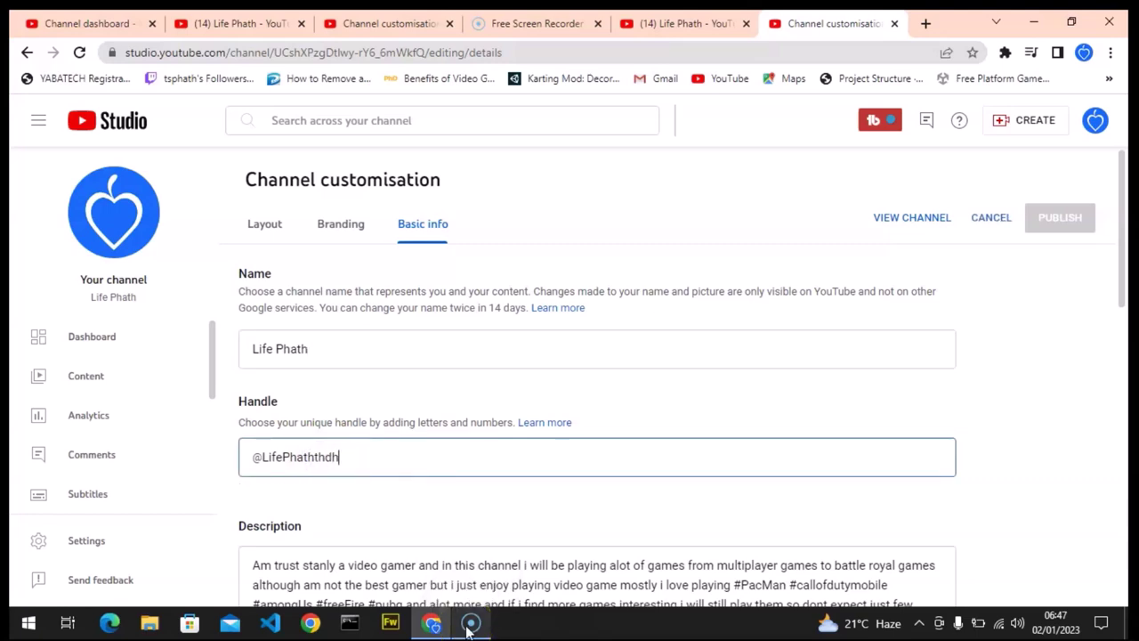
pyautogui.press('BackSpace')
pyautogui.press('BackSpace')
pyautogui.write('h')
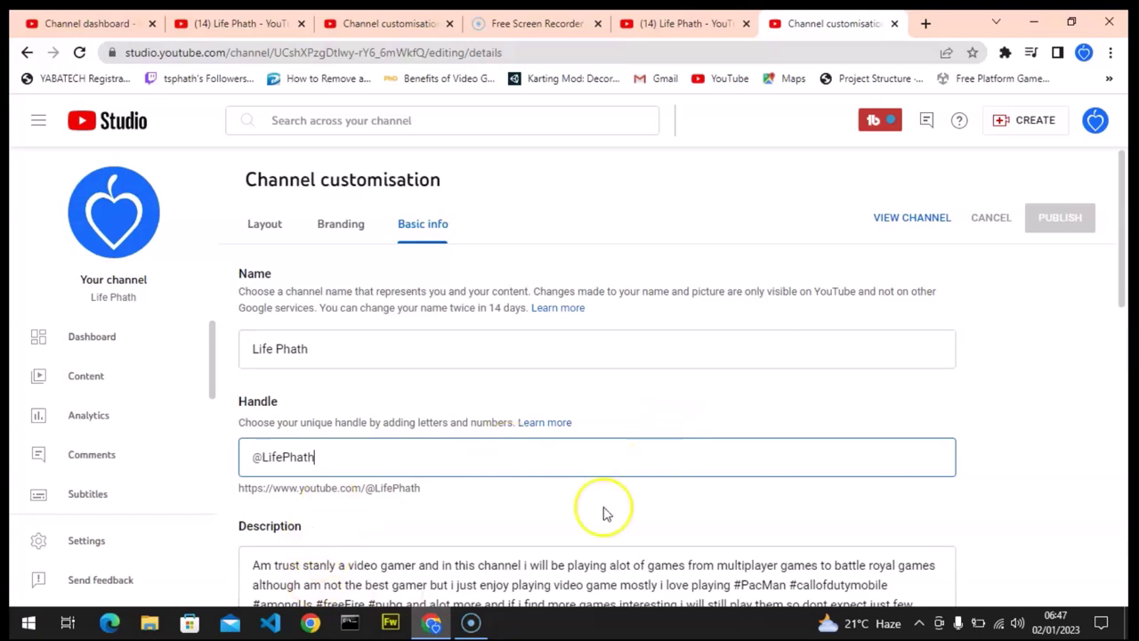
pyautogui.write('t')
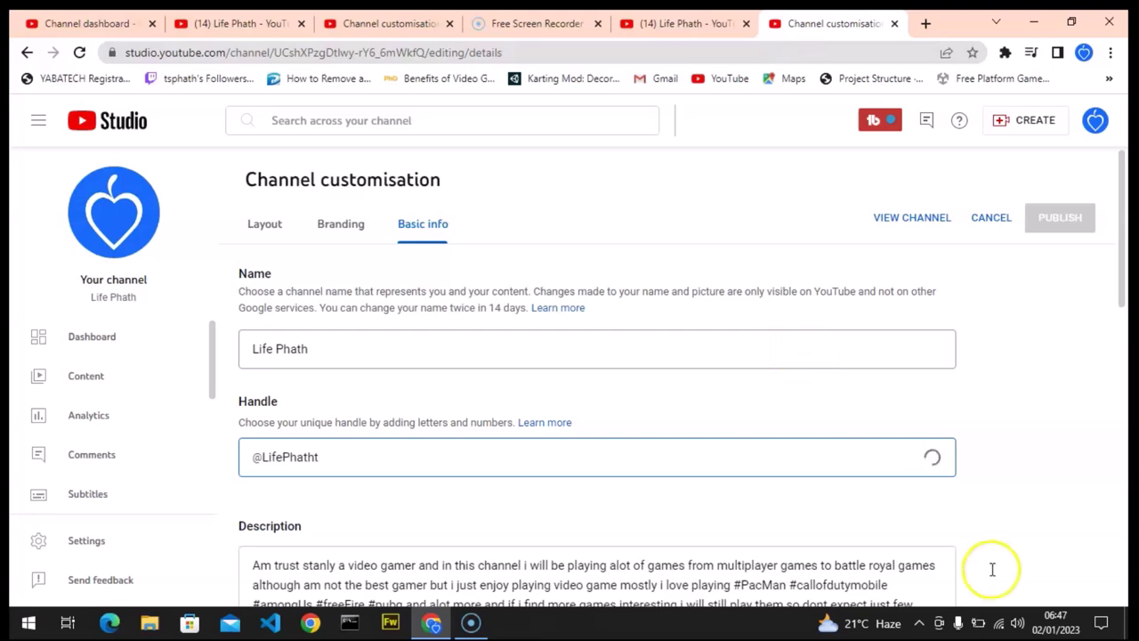
pyautogui.hotkey('shift', 'Tab')
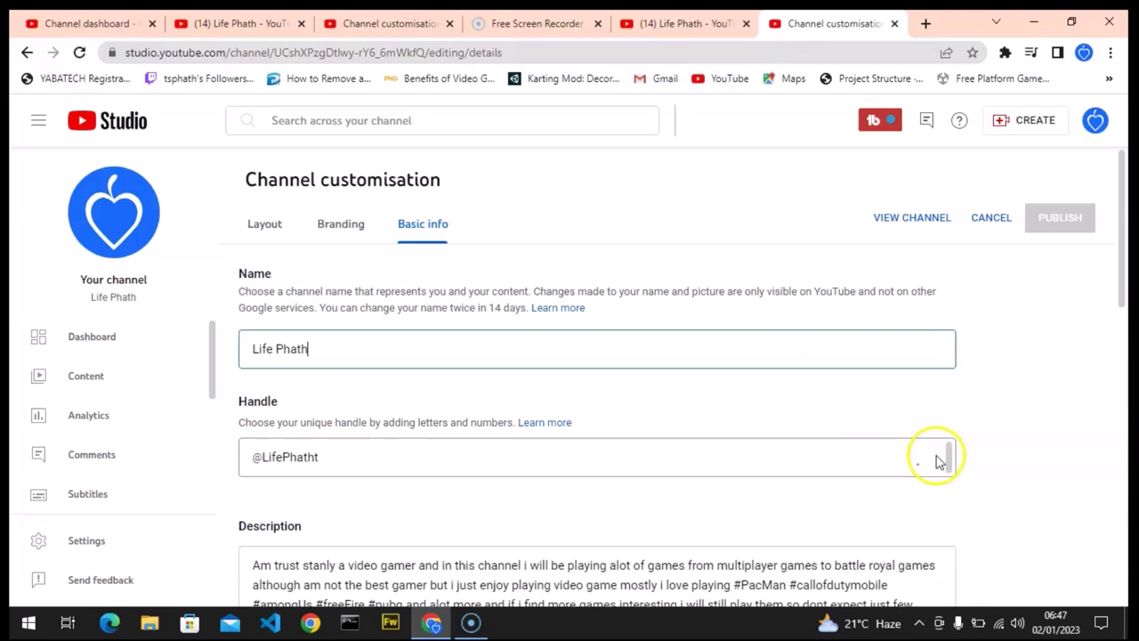
pyautogui.click(932, 467)
pyautogui.click(1057, 221)
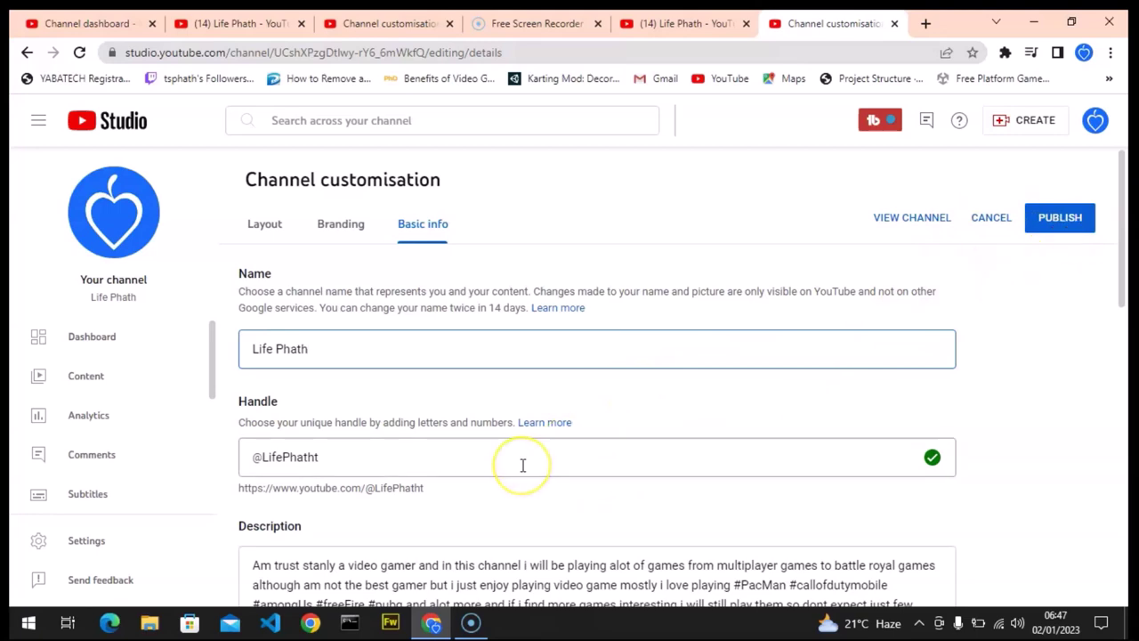
pyautogui.click(337, 456)
pyautogui.click(337, 457)
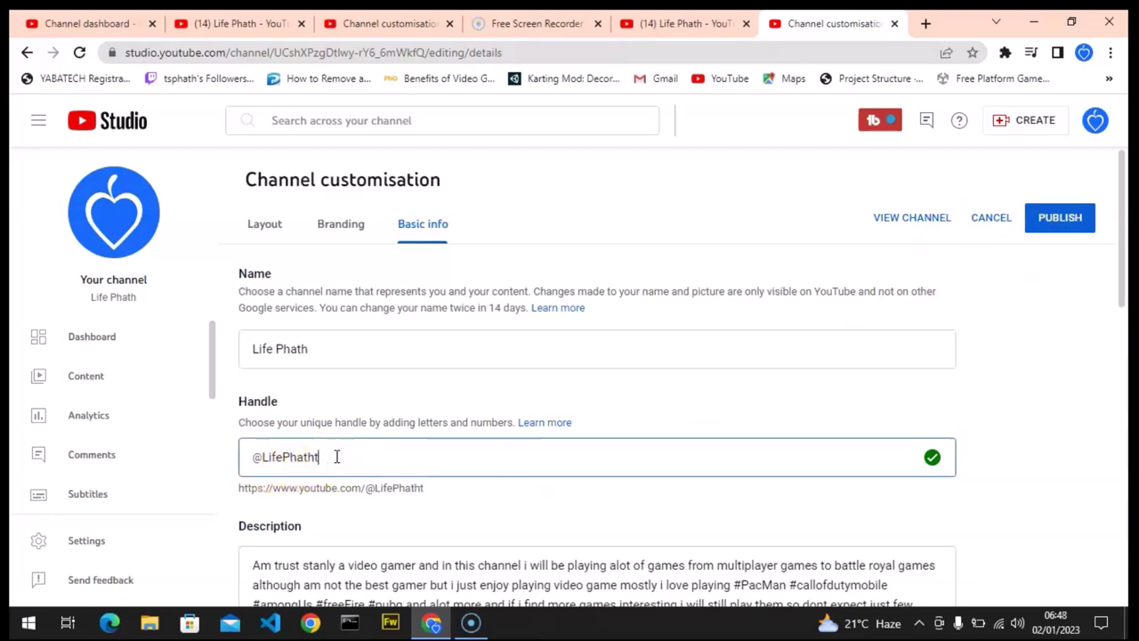
pyautogui.press('BackSpace')
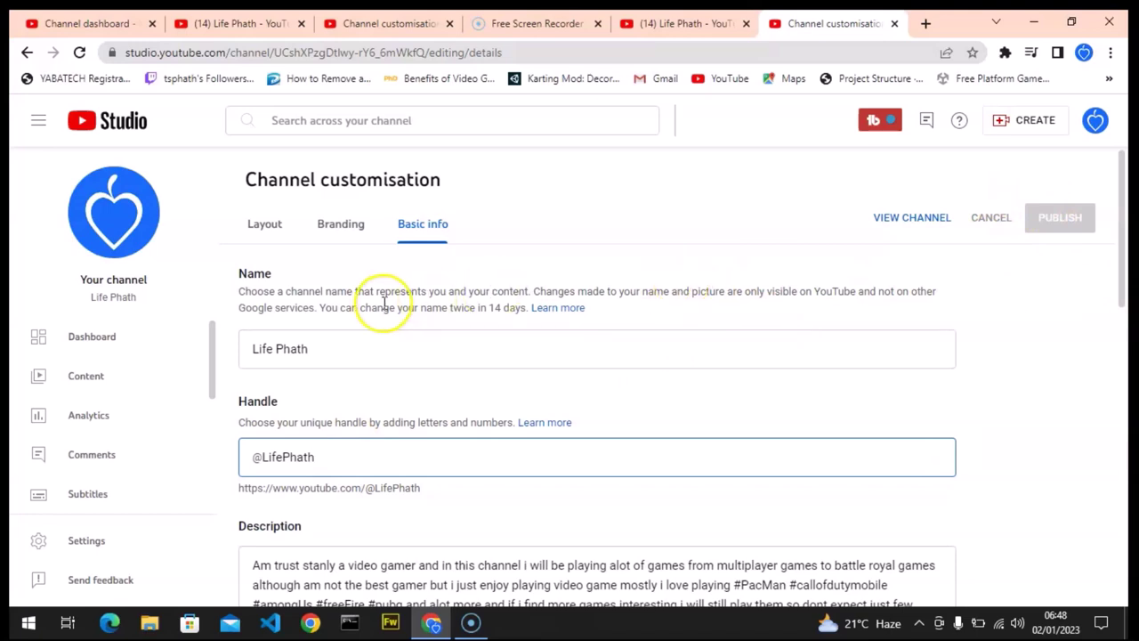
pyautogui.click(361, 354)
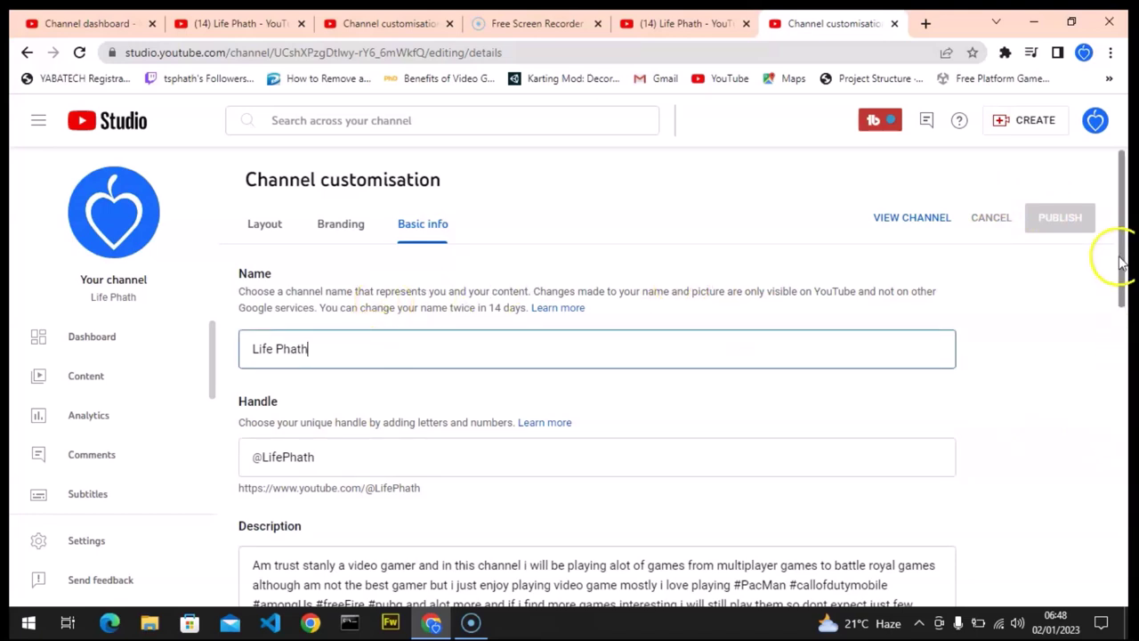
# Switch to the '(14) Life Phath' channel home page tab.
pyautogui.moveTo(1124, 267); pyautogui.dragTo(1126, 299)
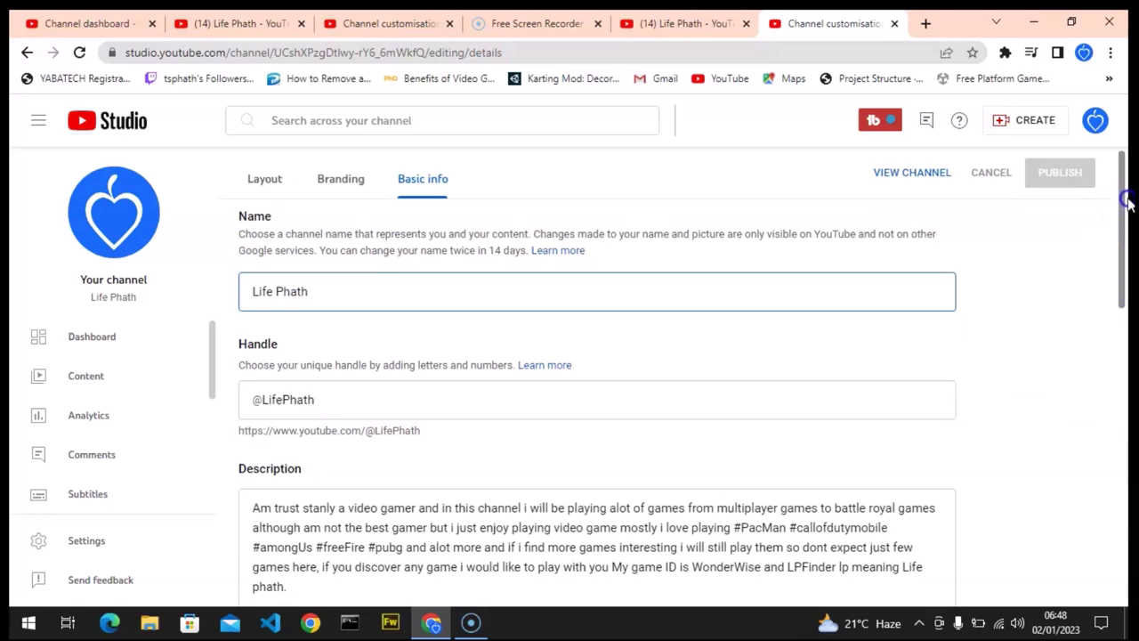
pyautogui.moveTo(1127, 203); pyautogui.dragTo(1126, 190)
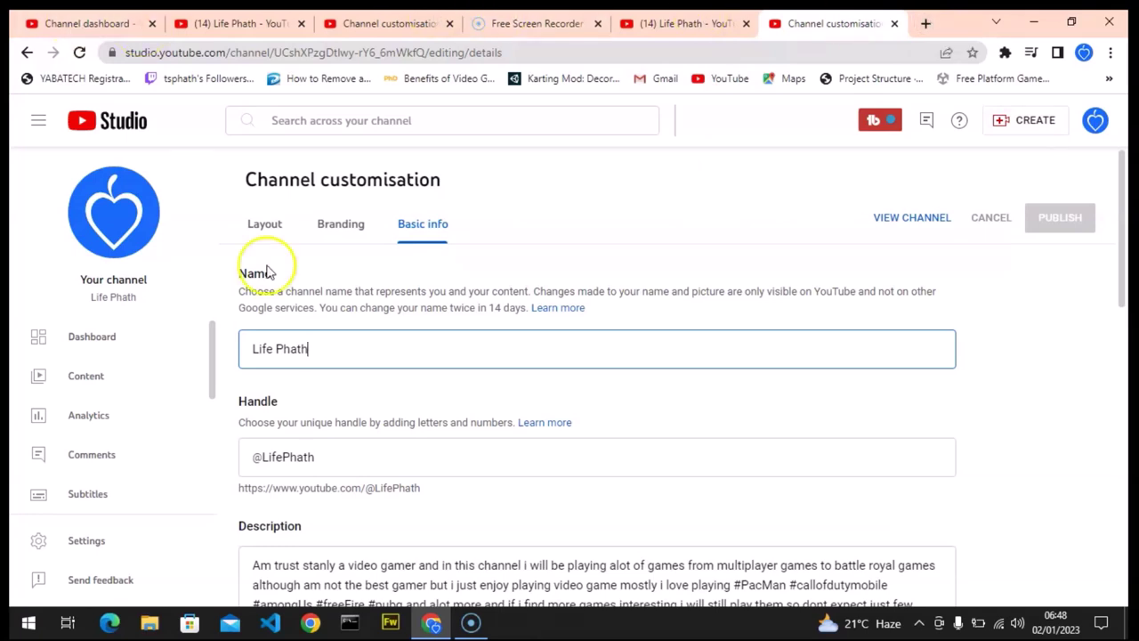
pyautogui.click(685, 22)
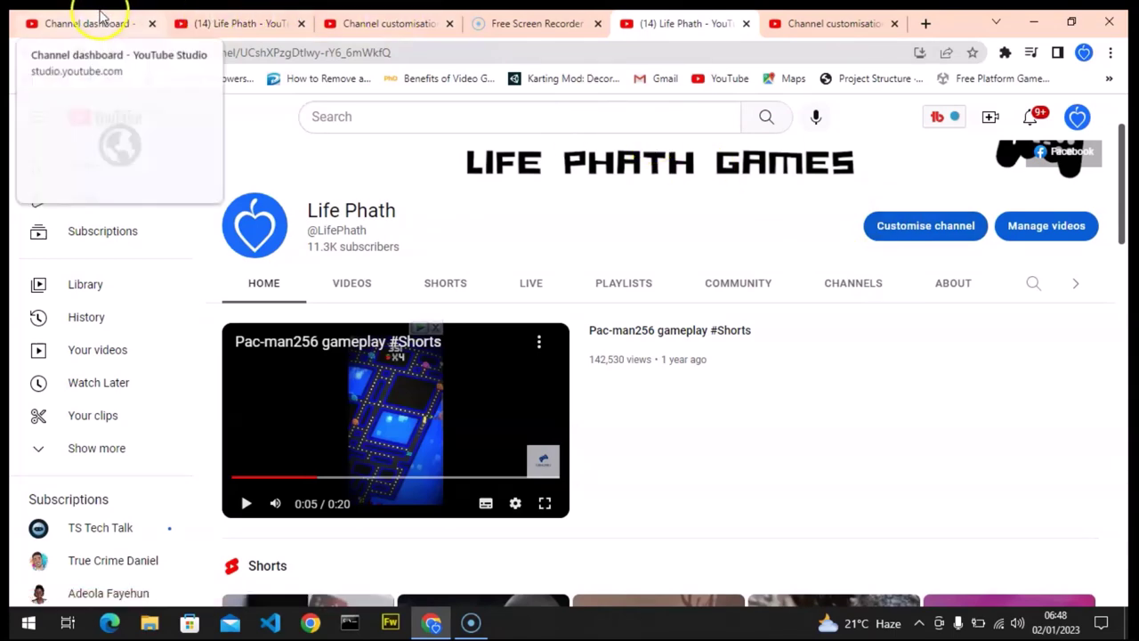
# Load studio.youtube.com in a new Chrome tab and bring up its Channel dashboard.
pyautogui.click(926, 23)
pyautogui.write('studio.youtube.com')
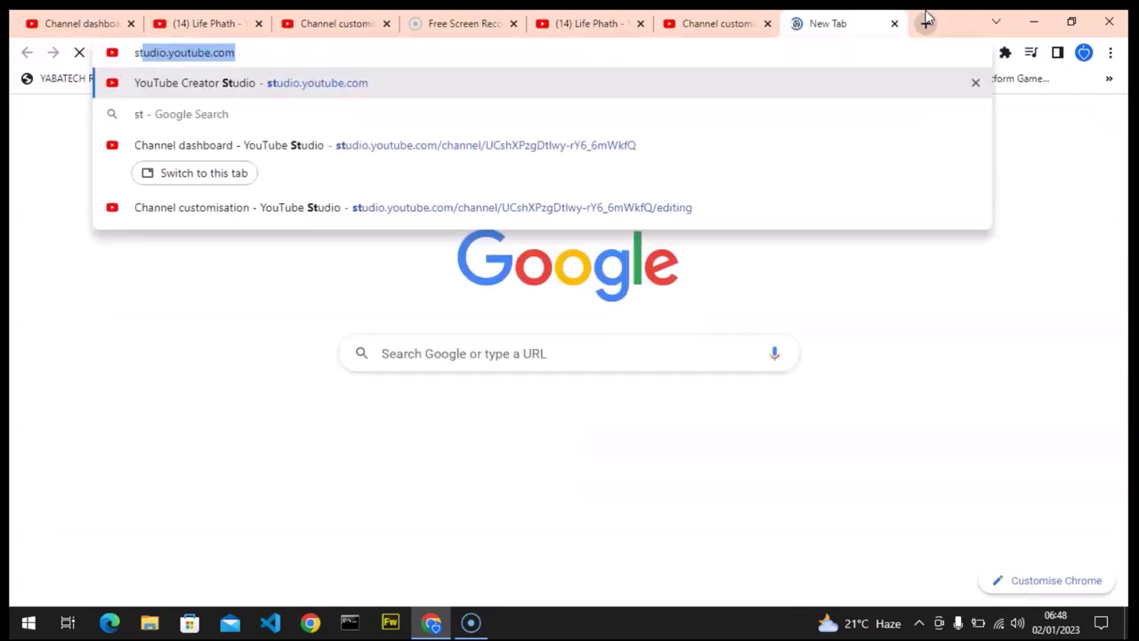
pyautogui.press('Return')
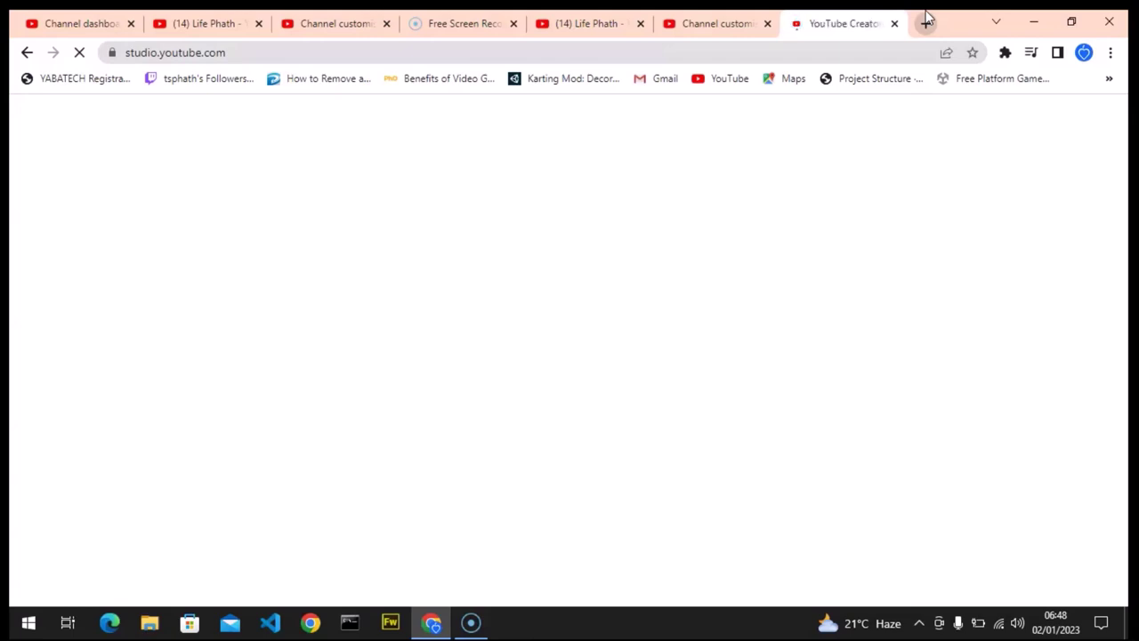
pyautogui.click(722, 30)
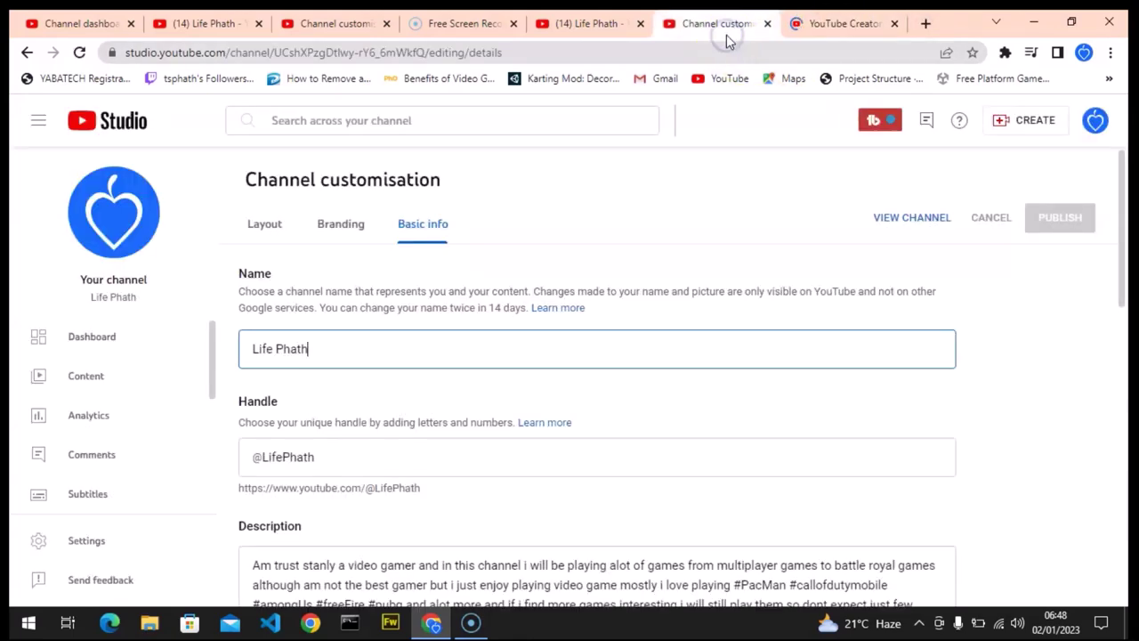
pyautogui.click(881, 16)
pyautogui.click(848, 25)
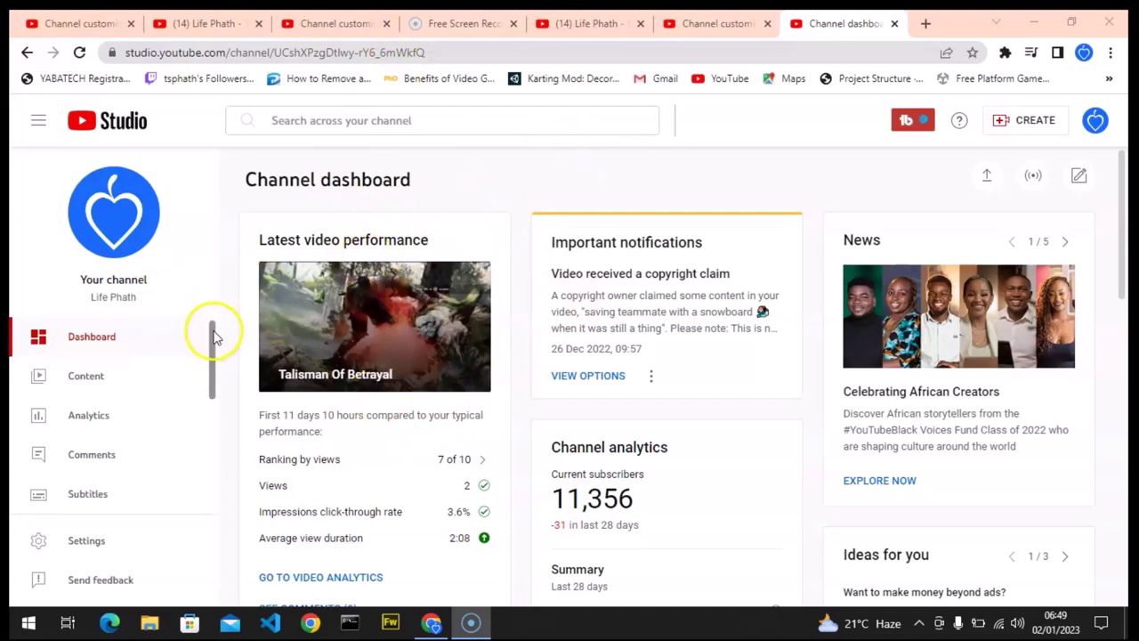
pyautogui.moveTo(212, 336); pyautogui.dragTo(213, 401)
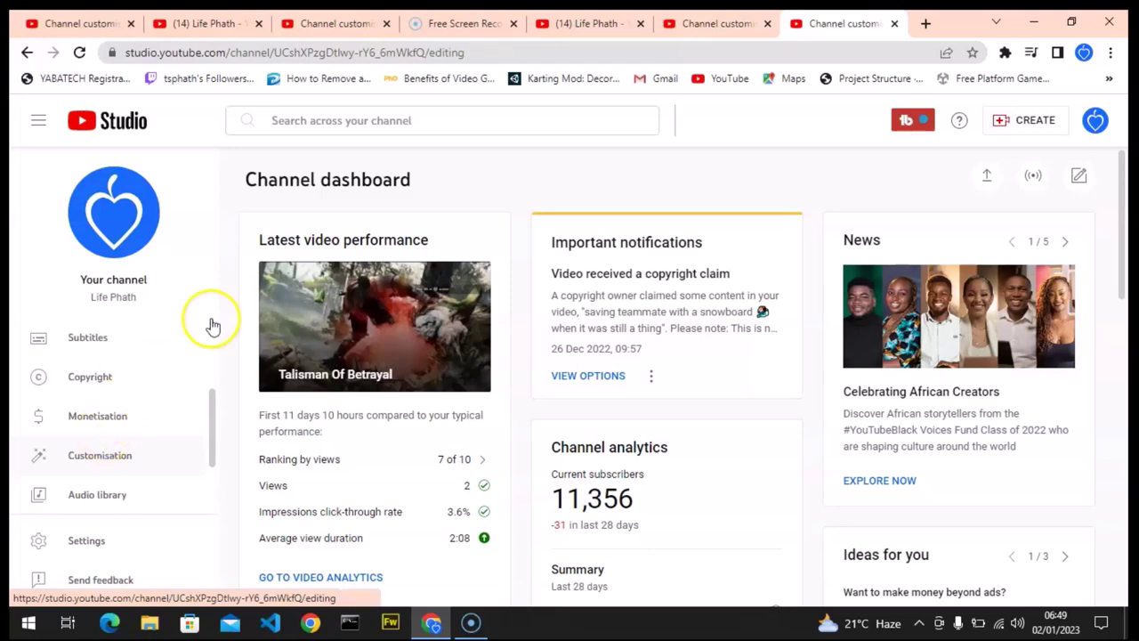
pyautogui.press('super+Tab')
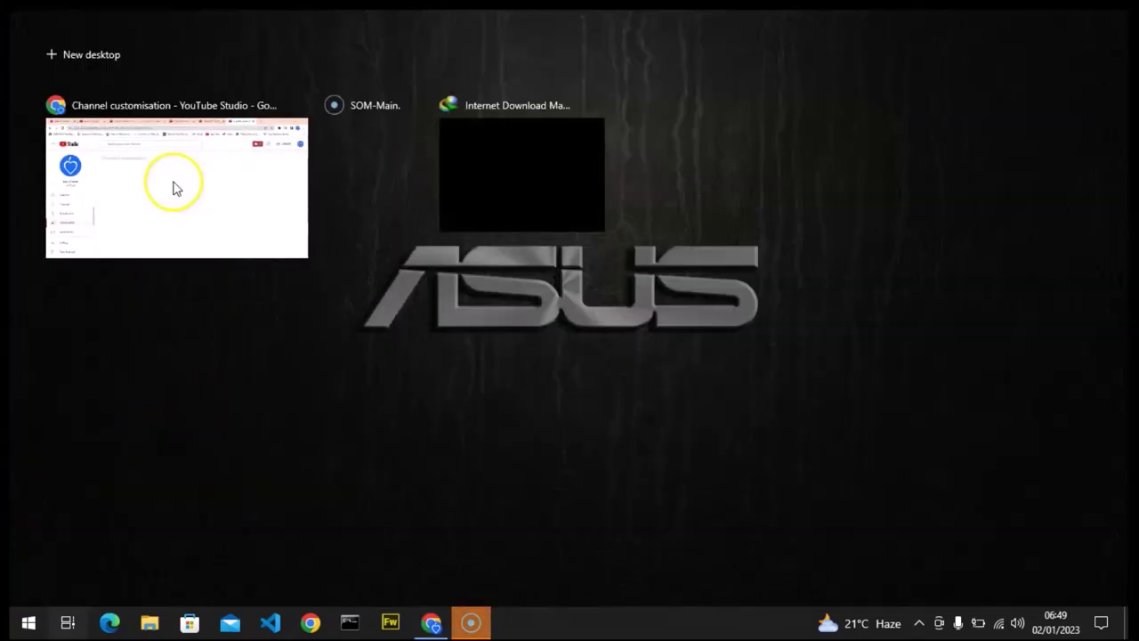
pyautogui.click(174, 187)
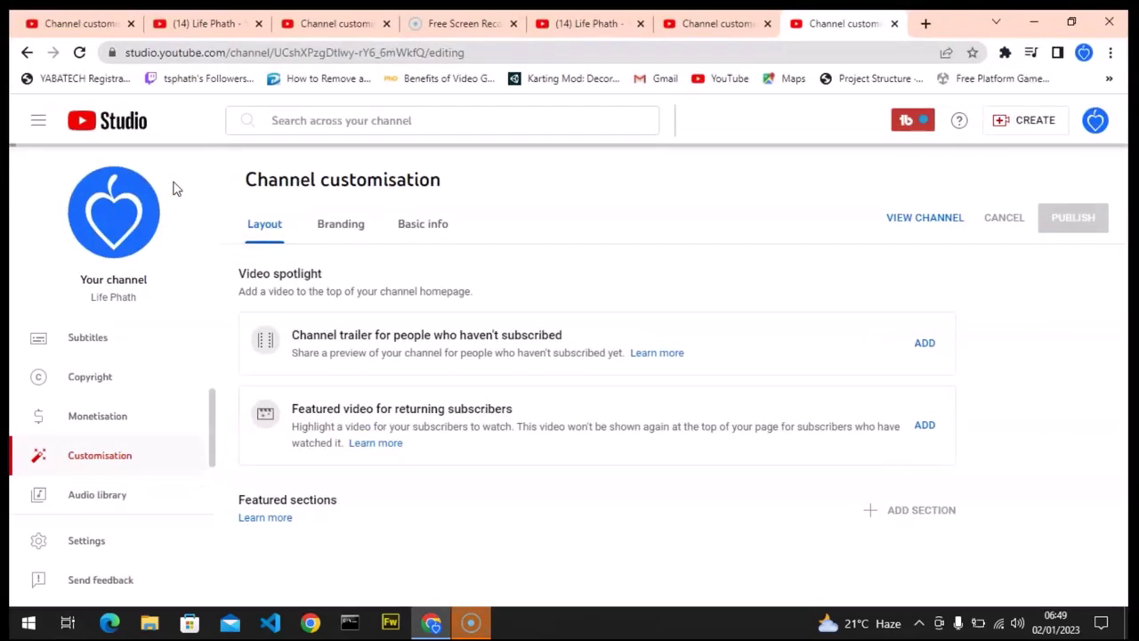
pyautogui.click(416, 233)
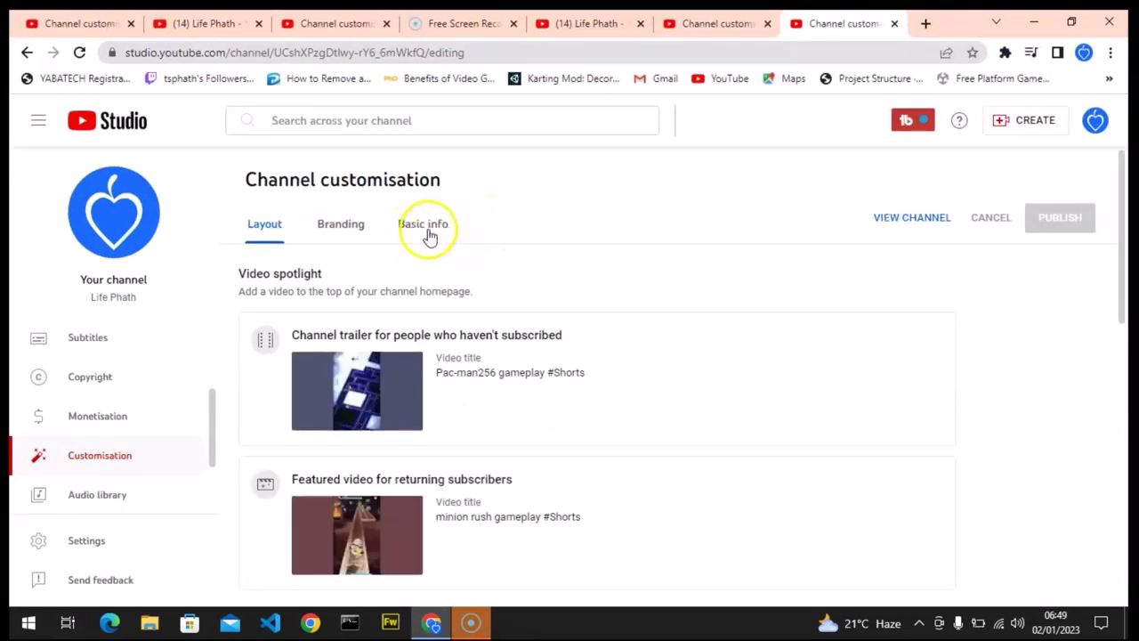
pyautogui.click(428, 230)
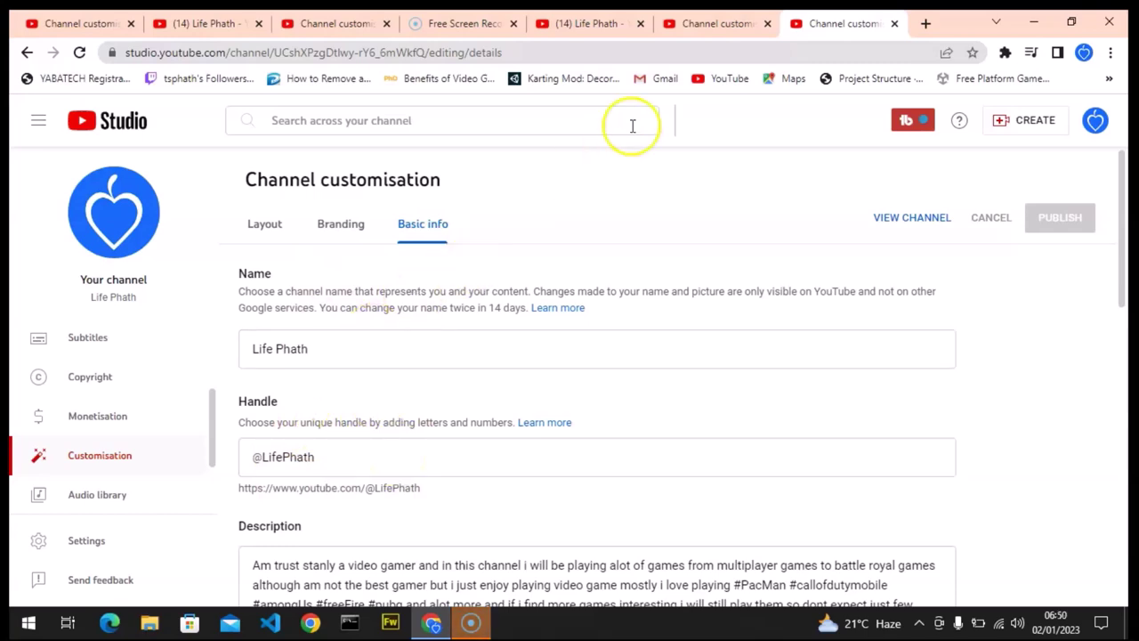
pyautogui.click(596, 20)
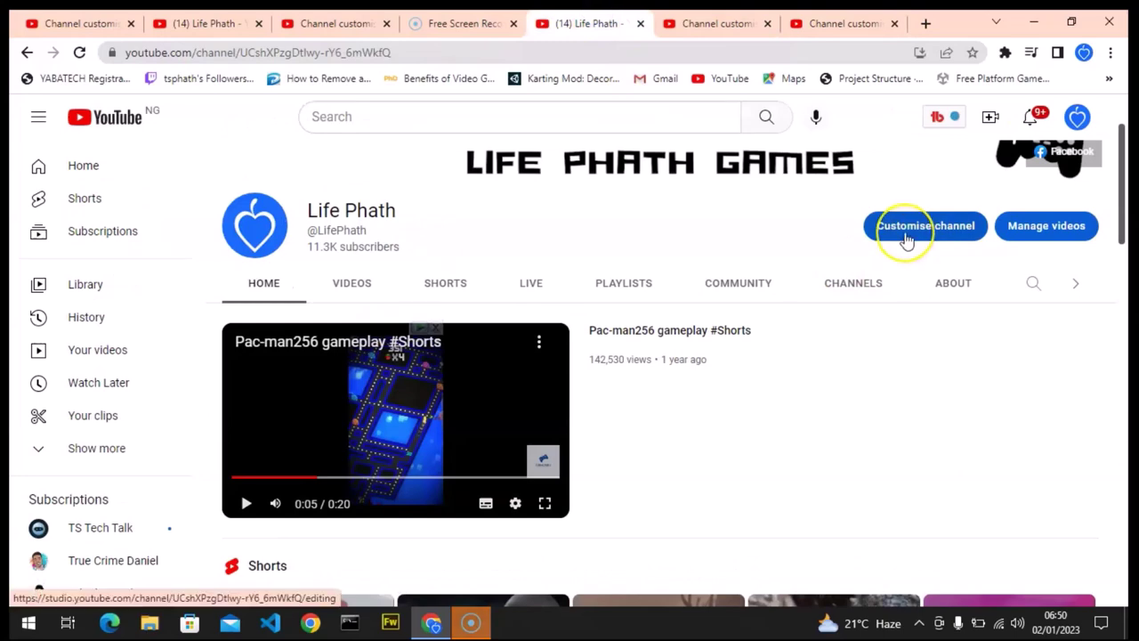
pyautogui.click(836, 20)
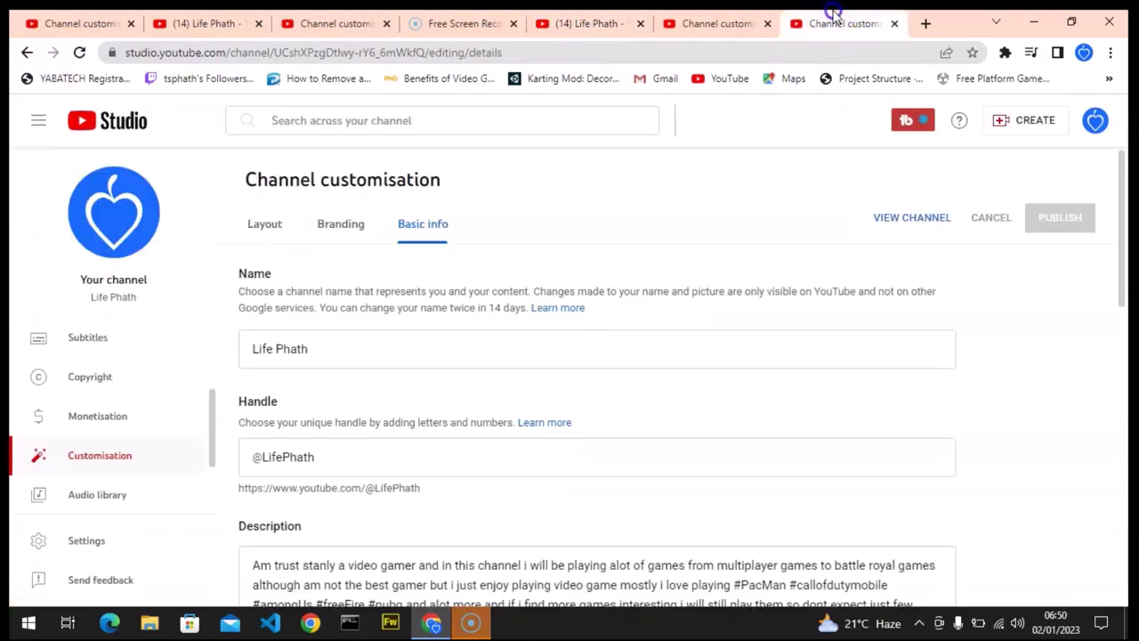